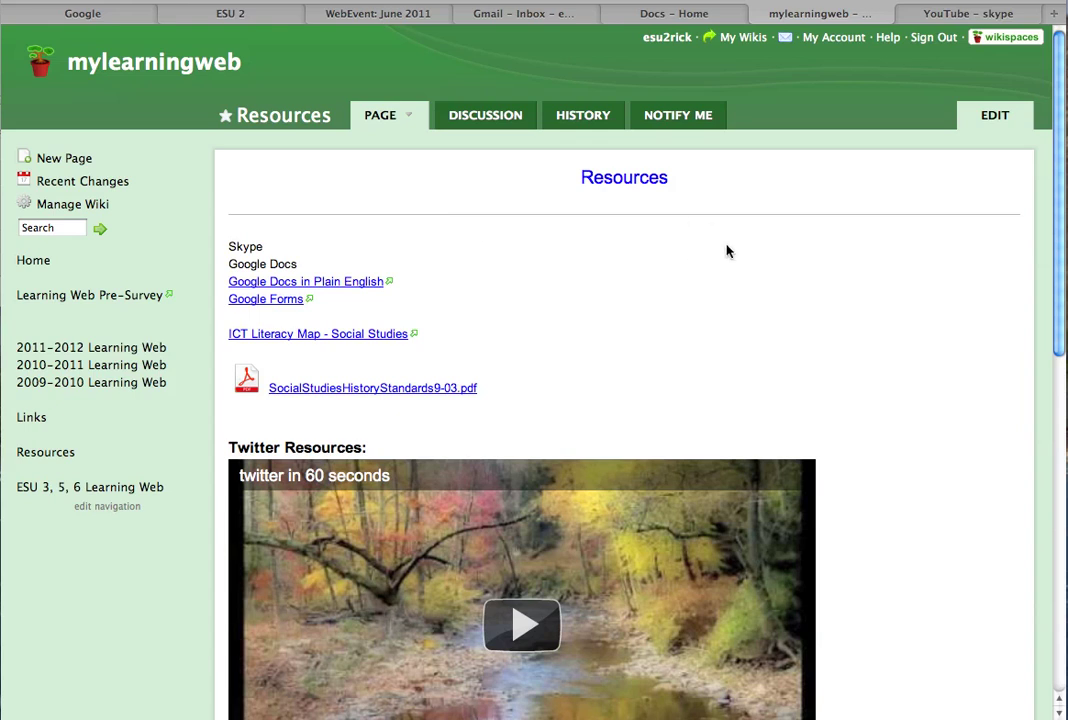
# Open the 'Skype Explained Visually' video from the YouTube 'skype' search results
pyautogui.scroll(-1, 839, 277)
pyautogui.scroll(-5, 839, 277)
pyautogui.scroll(-3, 839, 277)
pyautogui.scroll(-5, 839, 277)
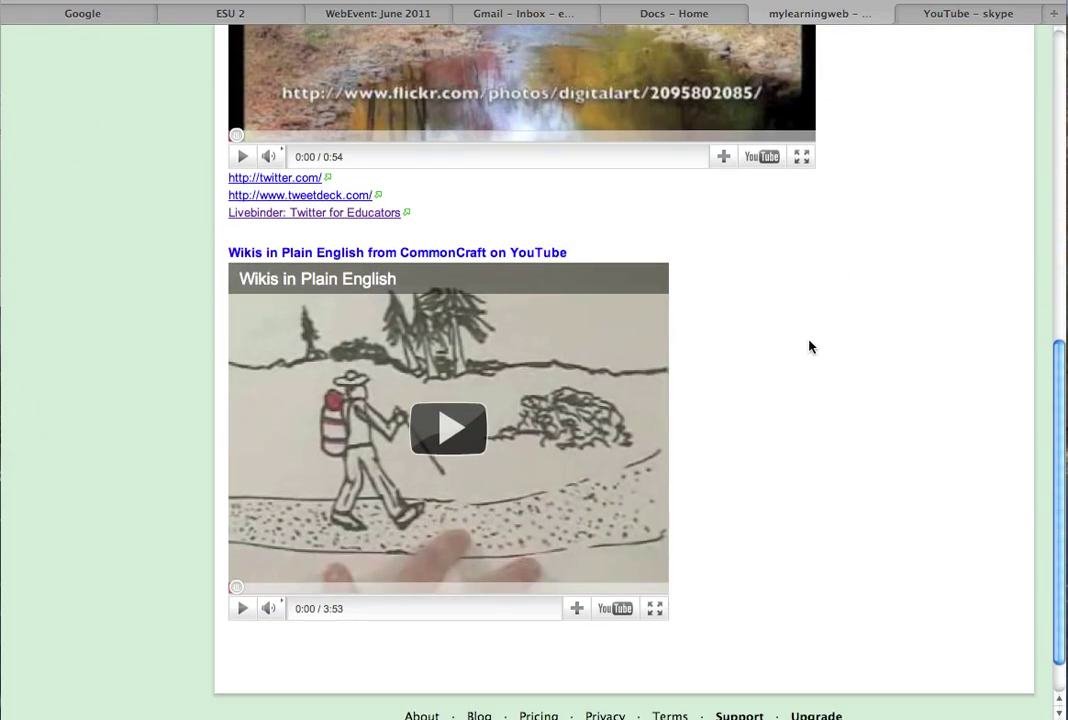
pyautogui.scroll(1, 791, 583)
pyautogui.scroll(5, 798, 577)
pyautogui.scroll(5, 801, 570)
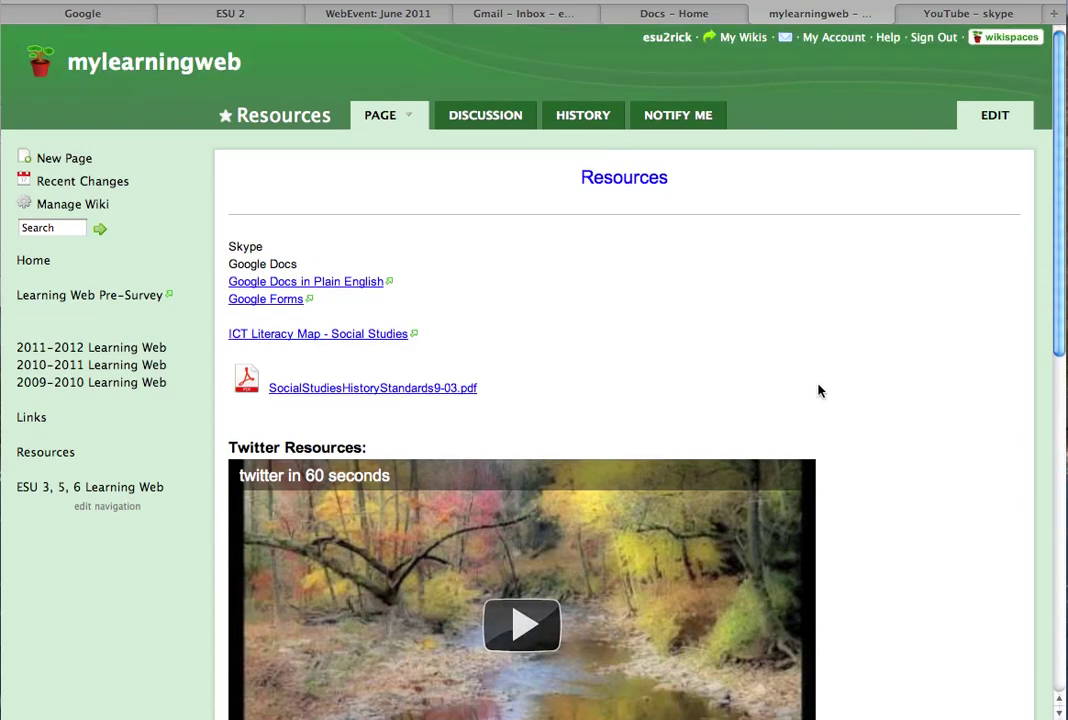
pyautogui.click(945, 16)
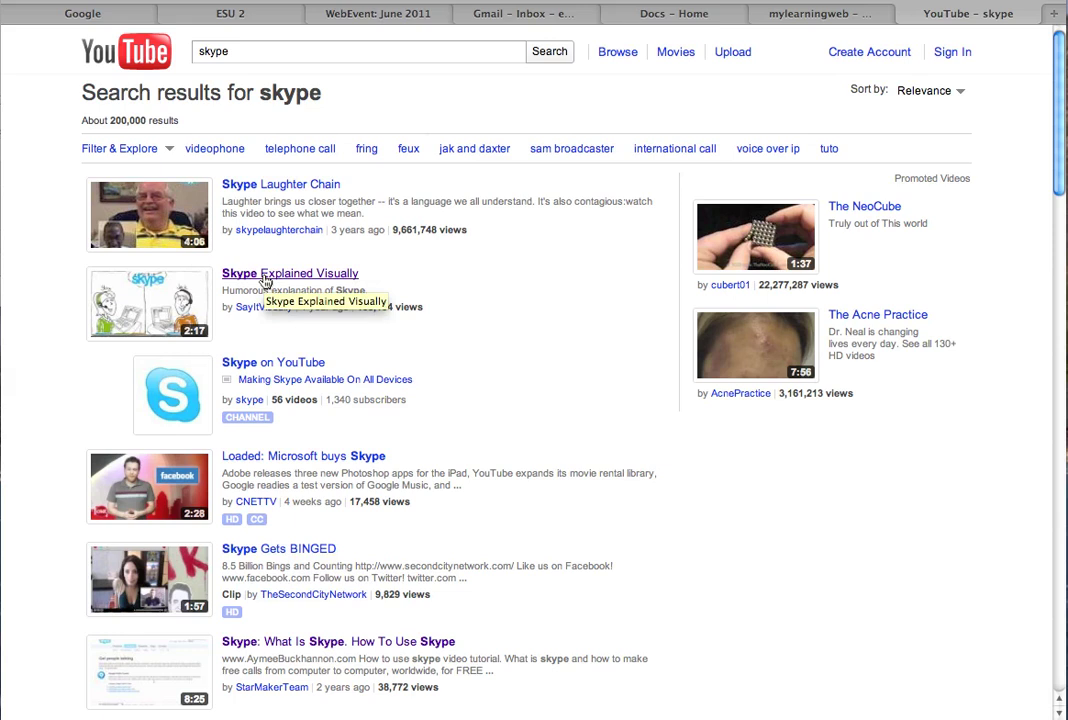
pyautogui.click(265, 276)
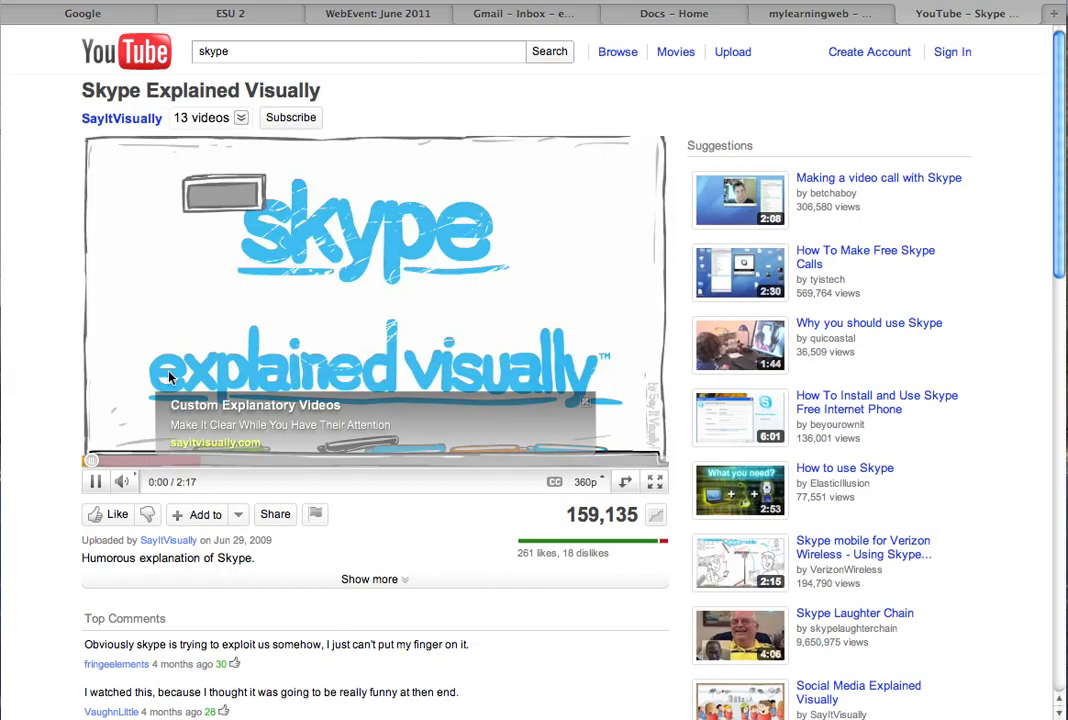
# Pause the video at 0:02 and dismiss its overlay ad
pyautogui.click(98, 485)
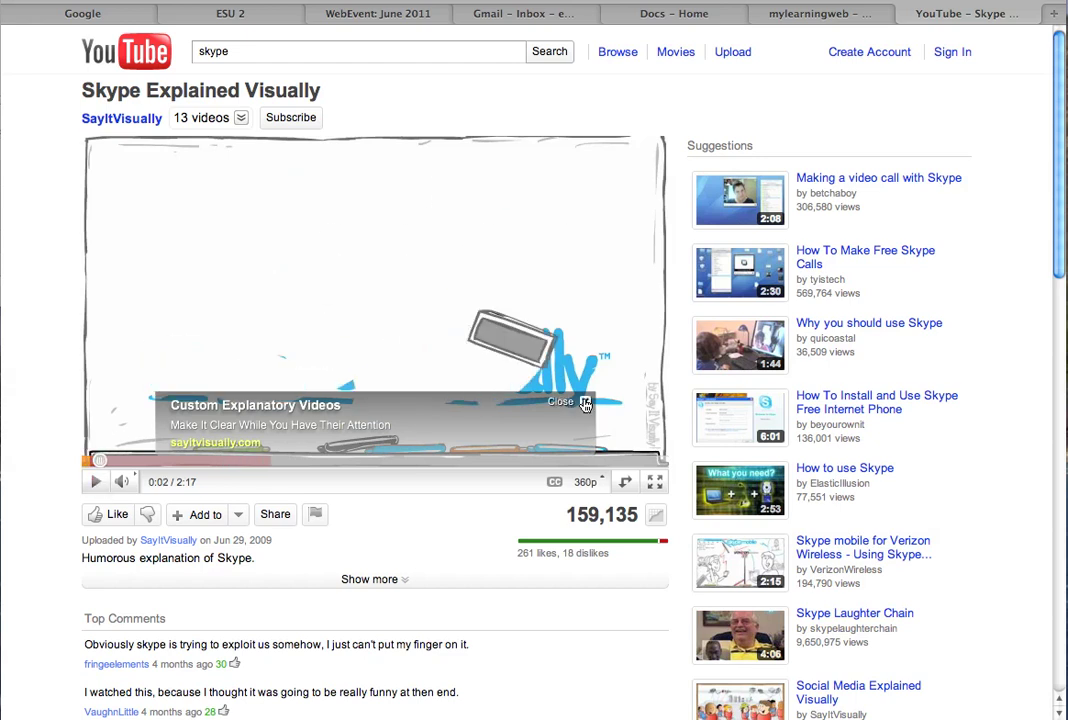
pyautogui.click(585, 402)
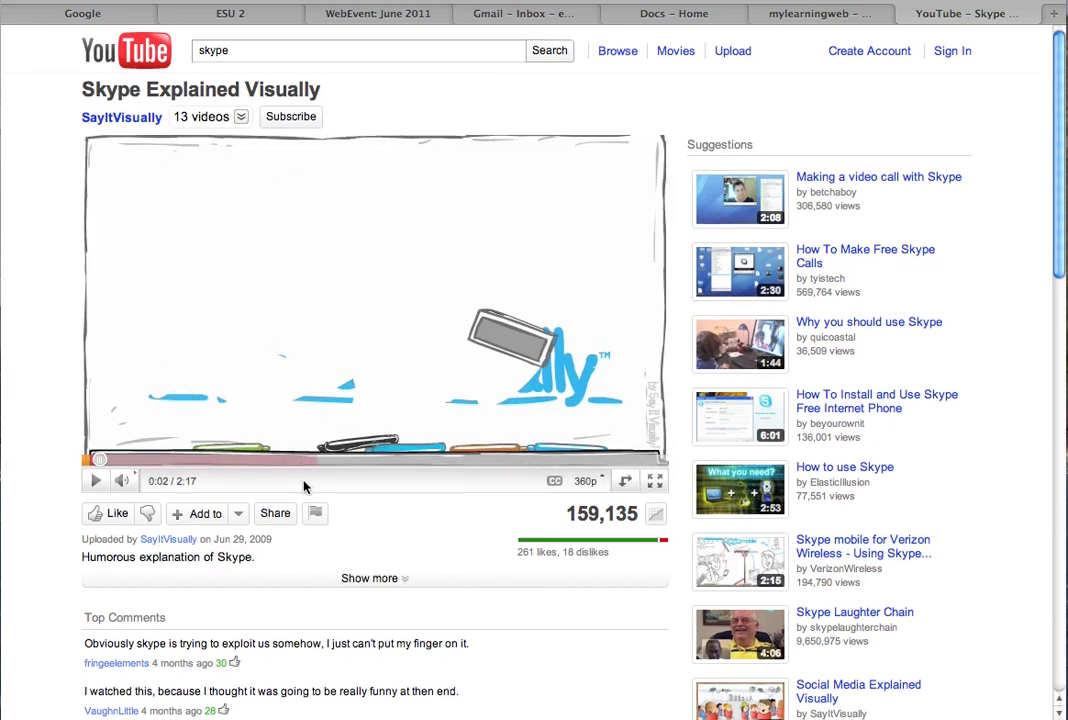
pyautogui.scroll(-2, 311, 485)
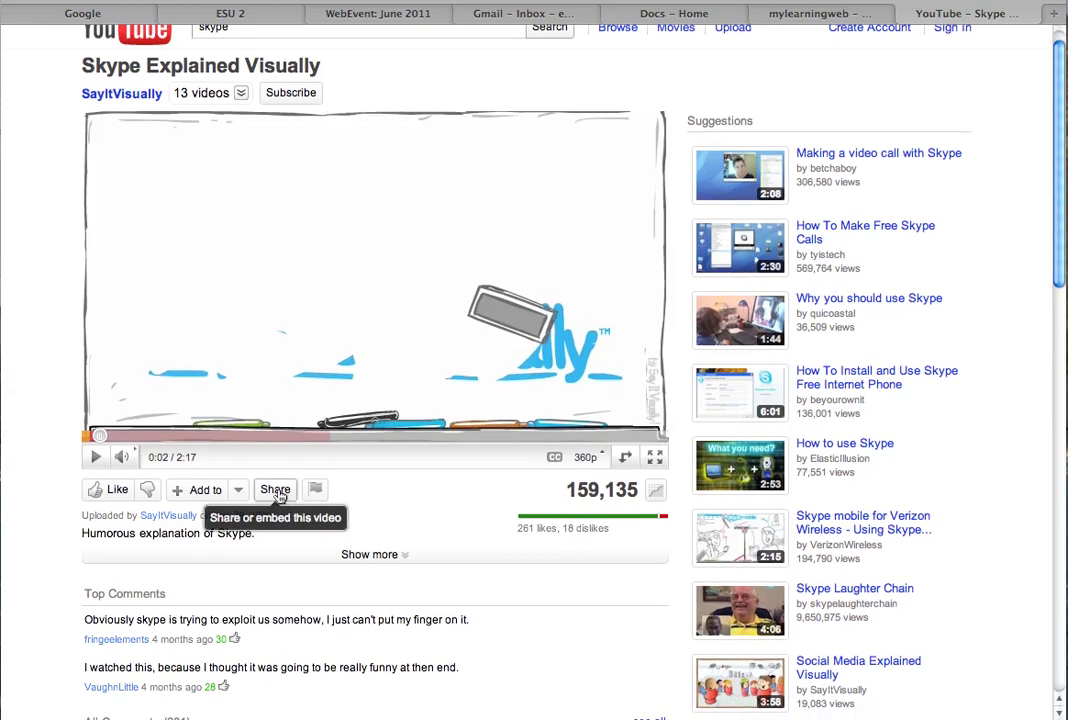
# Bring up the embed code under the video's Share options
pyautogui.click(277, 491)
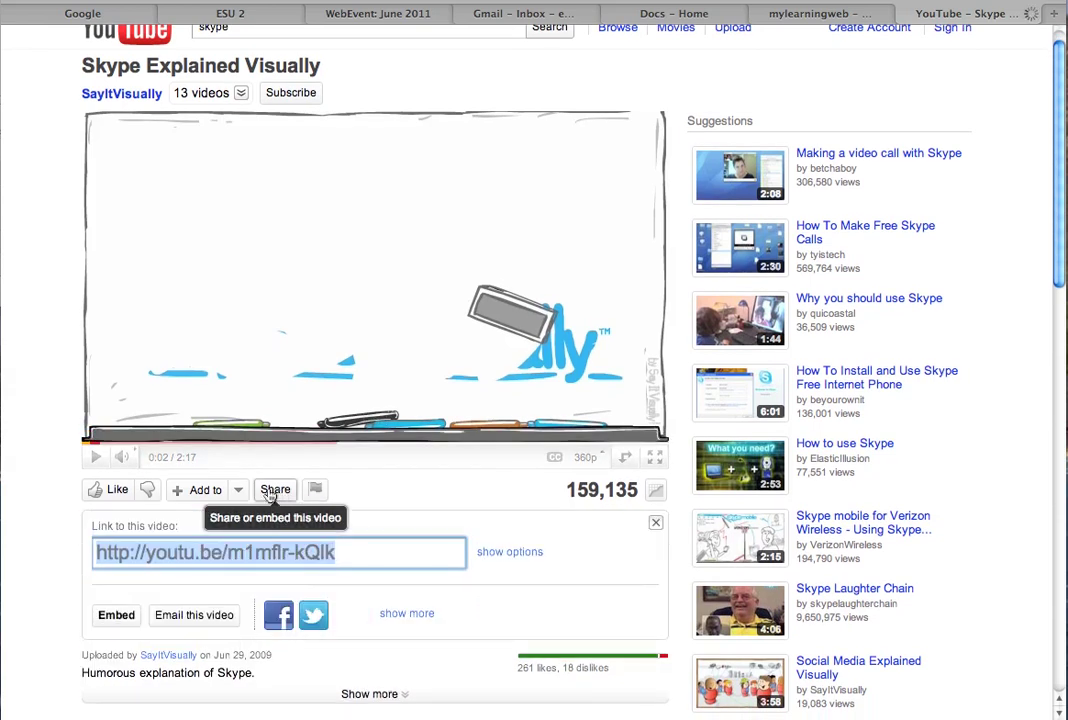
pyautogui.scroll(-5, 266, 492)
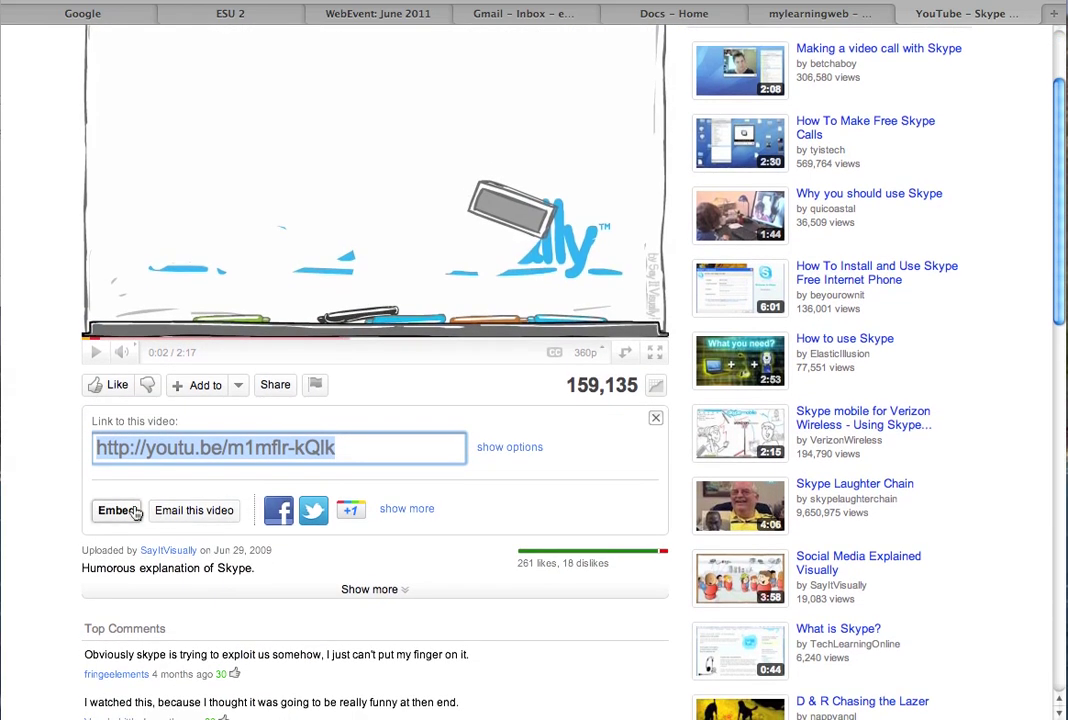
pyautogui.click(117, 514)
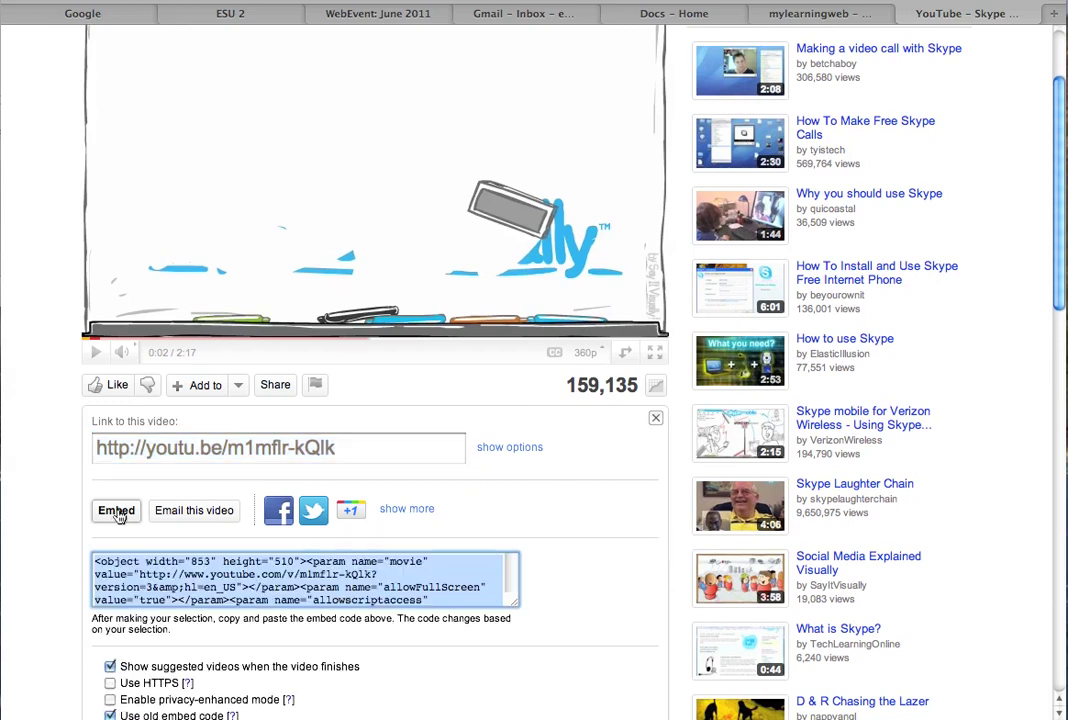
pyautogui.scroll(-3, 205, 505)
pyautogui.scroll(-3, 238, 487)
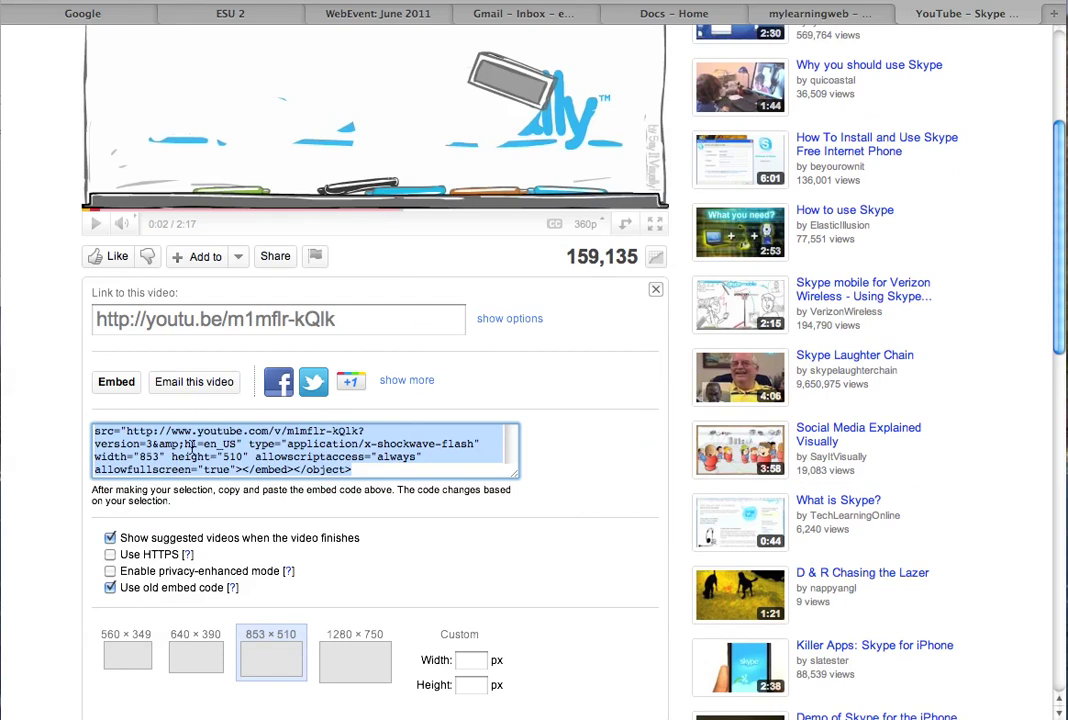
# Set the embedded player size to 640 × 390 and return to the Resources page
pyautogui.scroll(3, 190, 450)
pyautogui.scroll(3, 190, 450)
pyautogui.scroll(-2, 191, 448)
pyautogui.scroll(-1, 191, 446)
pyautogui.scroll(-2, 191, 447)
pyautogui.scroll(-1, 191, 447)
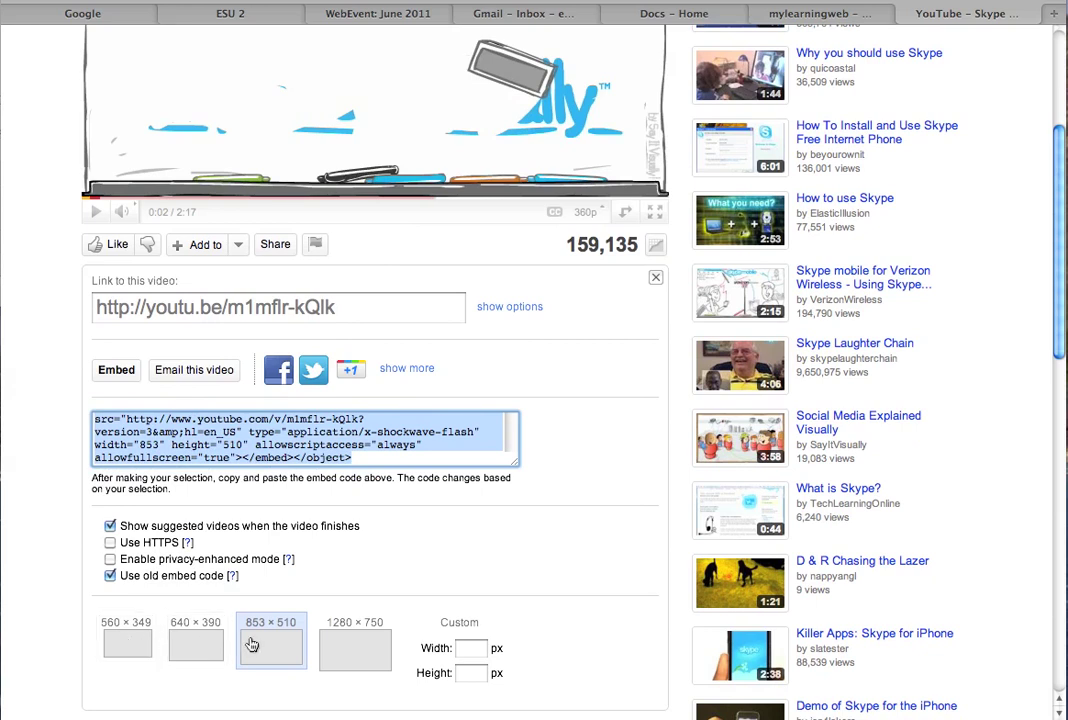
pyautogui.click(200, 646)
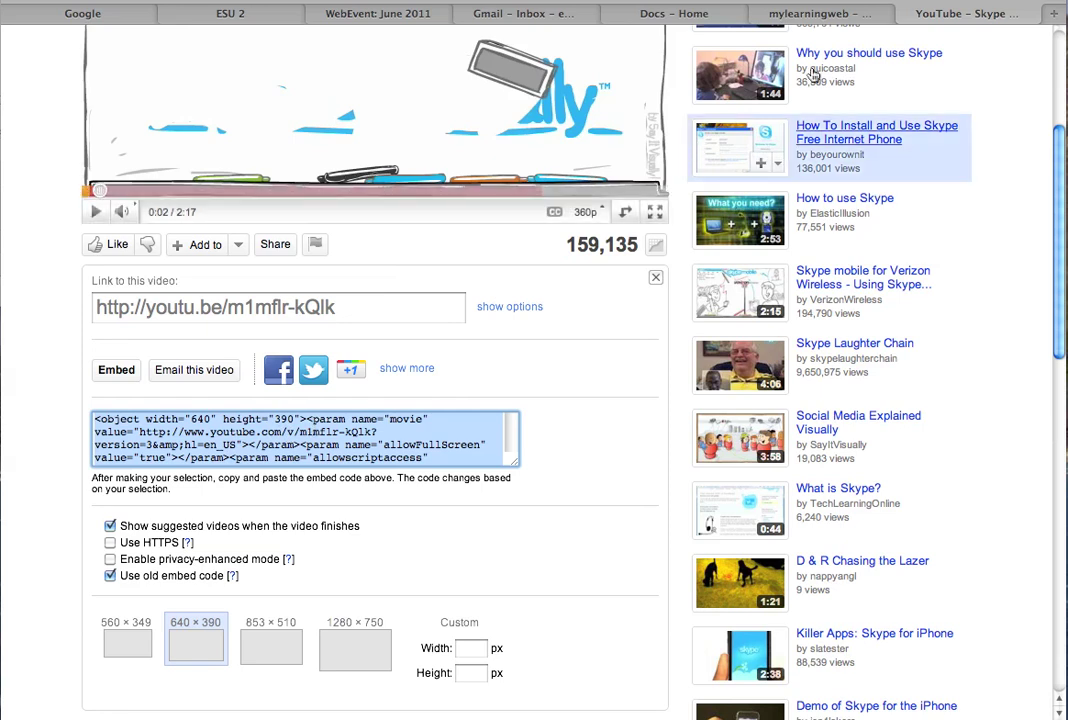
pyautogui.click(830, 14)
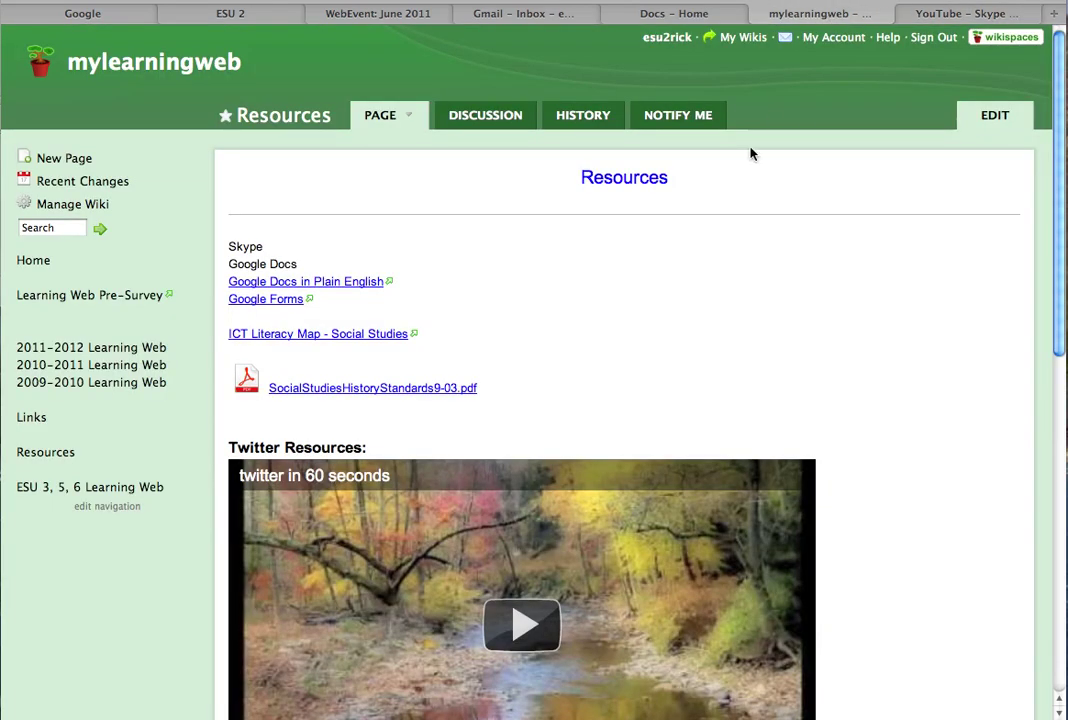
# Edit the Resources page and start a new line below the Other Widget box
pyautogui.click(994, 118)
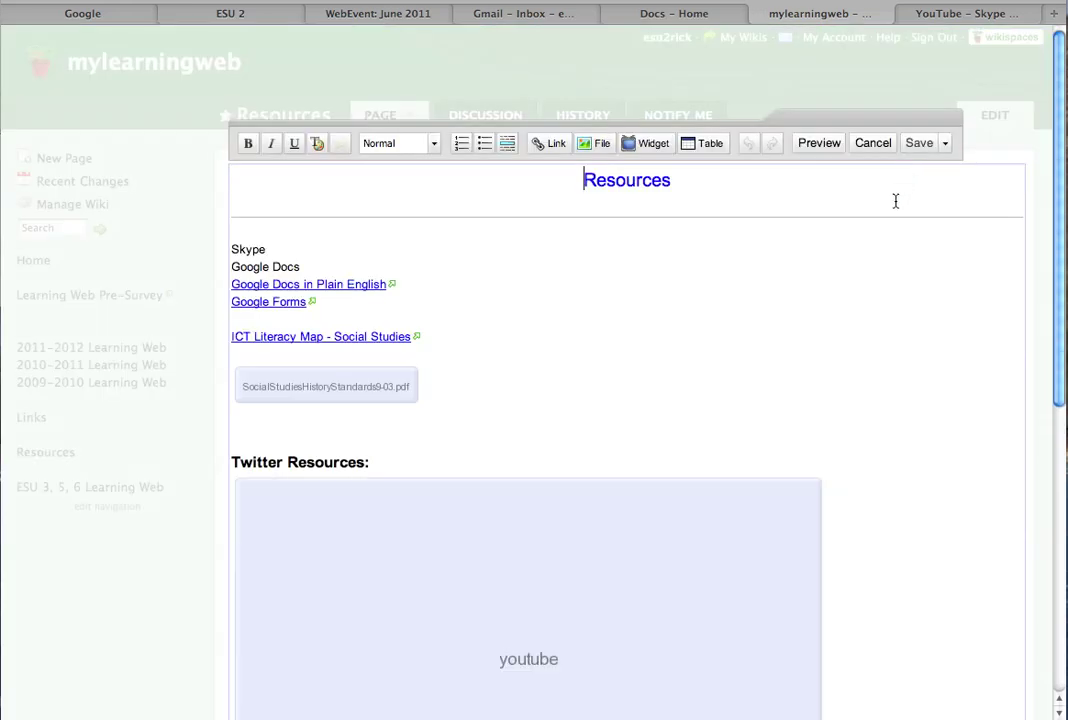
pyautogui.scroll(-1, 863, 353)
pyautogui.scroll(-2, 862, 352)
pyautogui.scroll(-3, 862, 352)
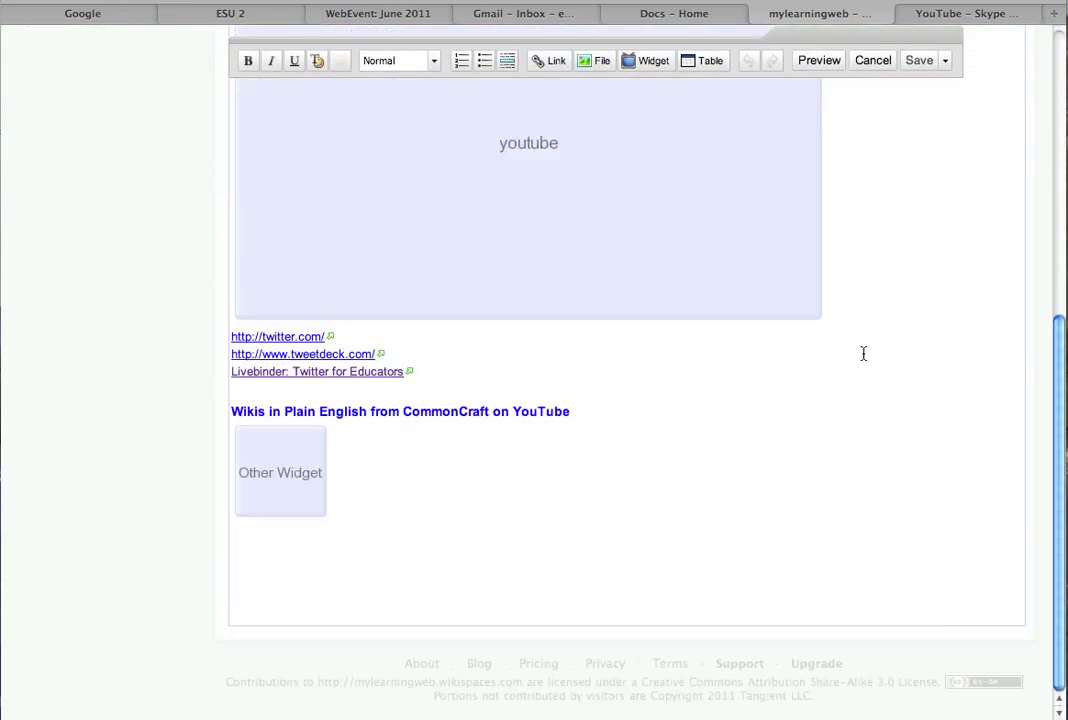
pyautogui.click(463, 472)
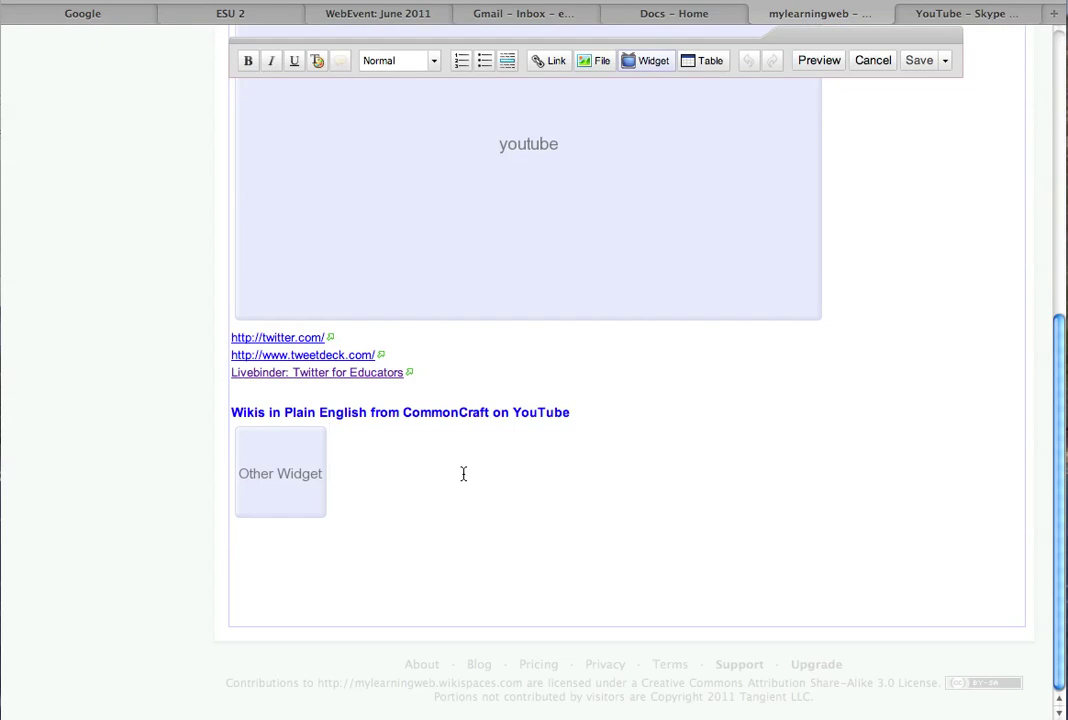
pyautogui.press('Return')
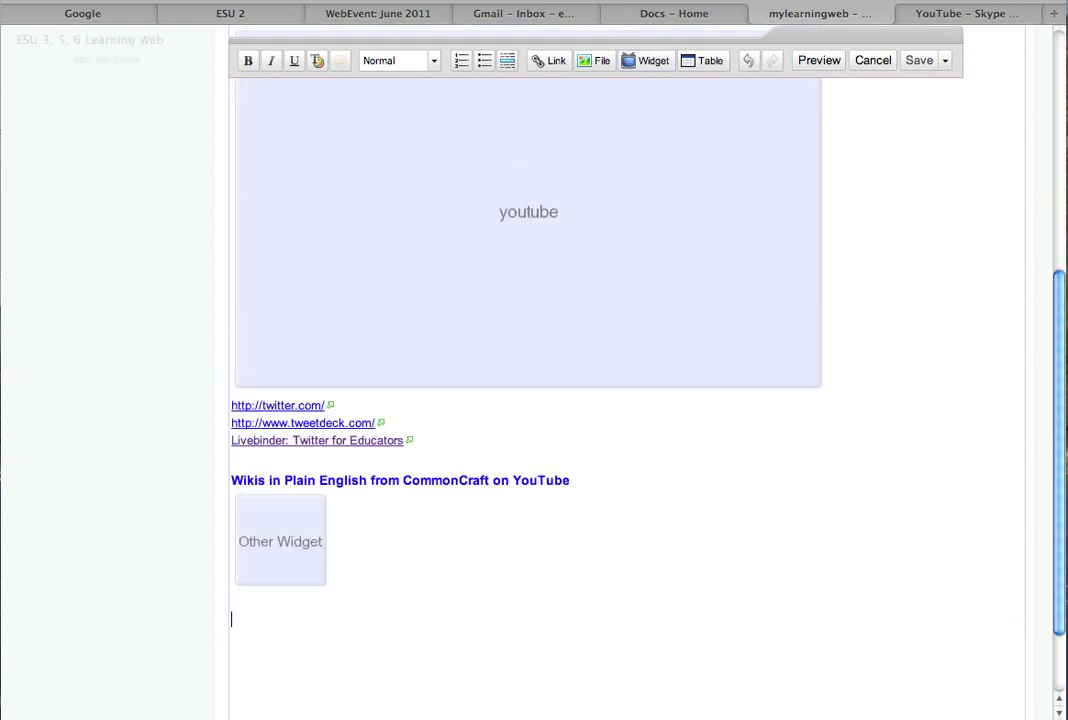
# Type 'Skype described visually' followed by an empty line
pyautogui.scroll(-2, 522, 475)
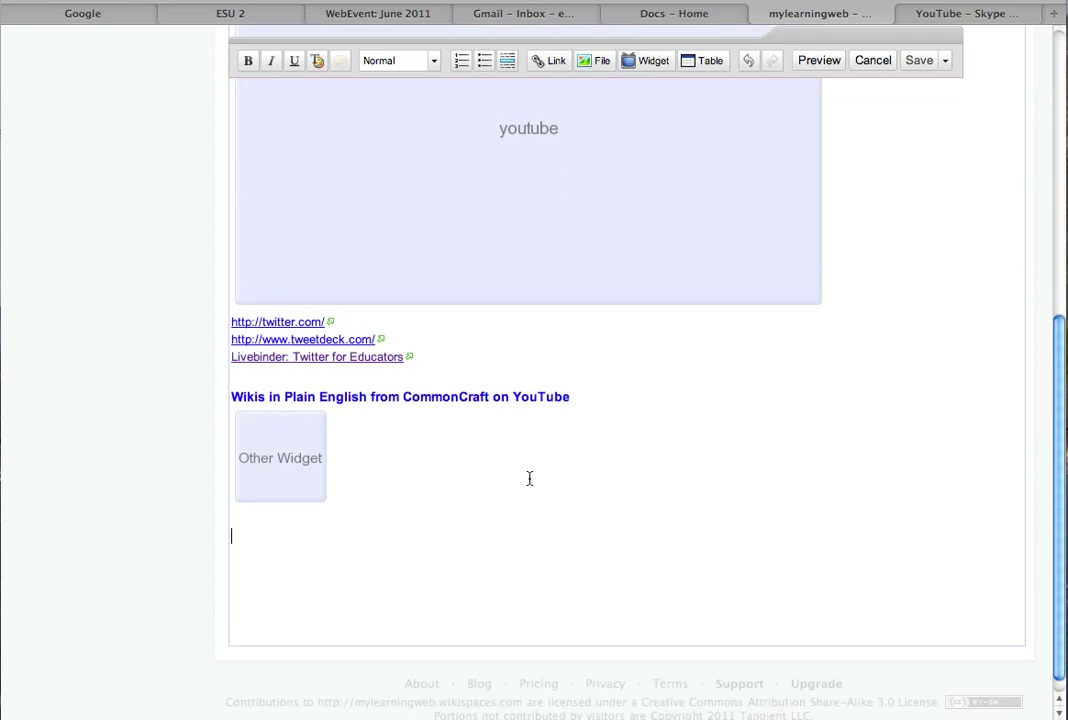
pyautogui.write('scribed visu')
pyautogui.write('ally')
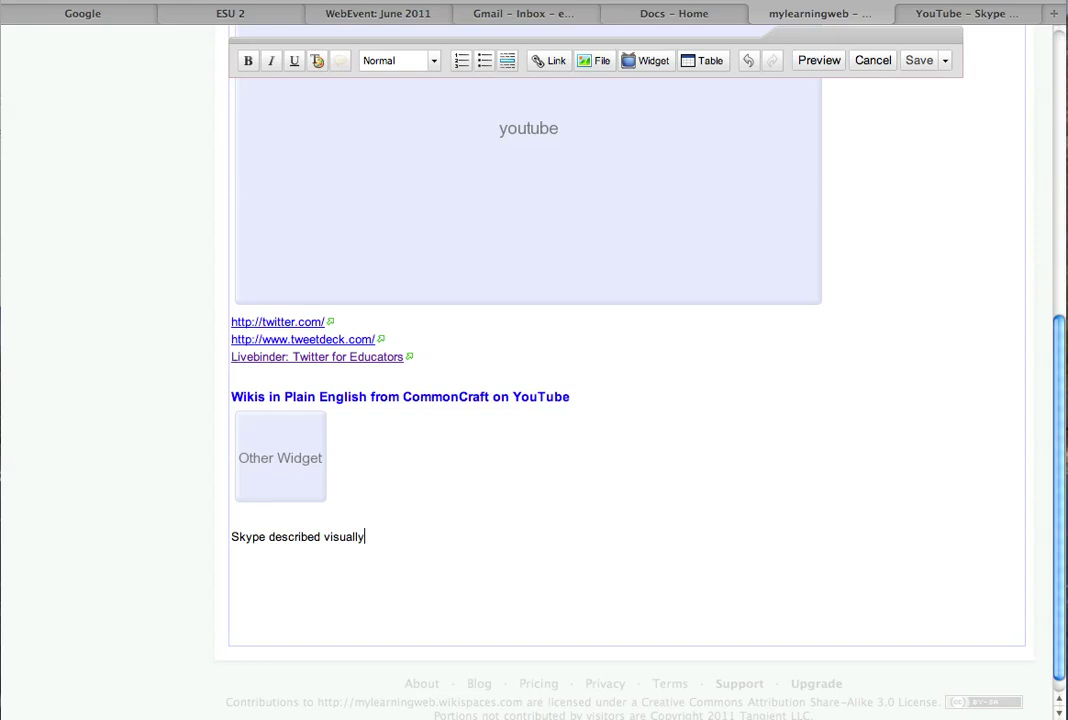
pyautogui.press('Return')
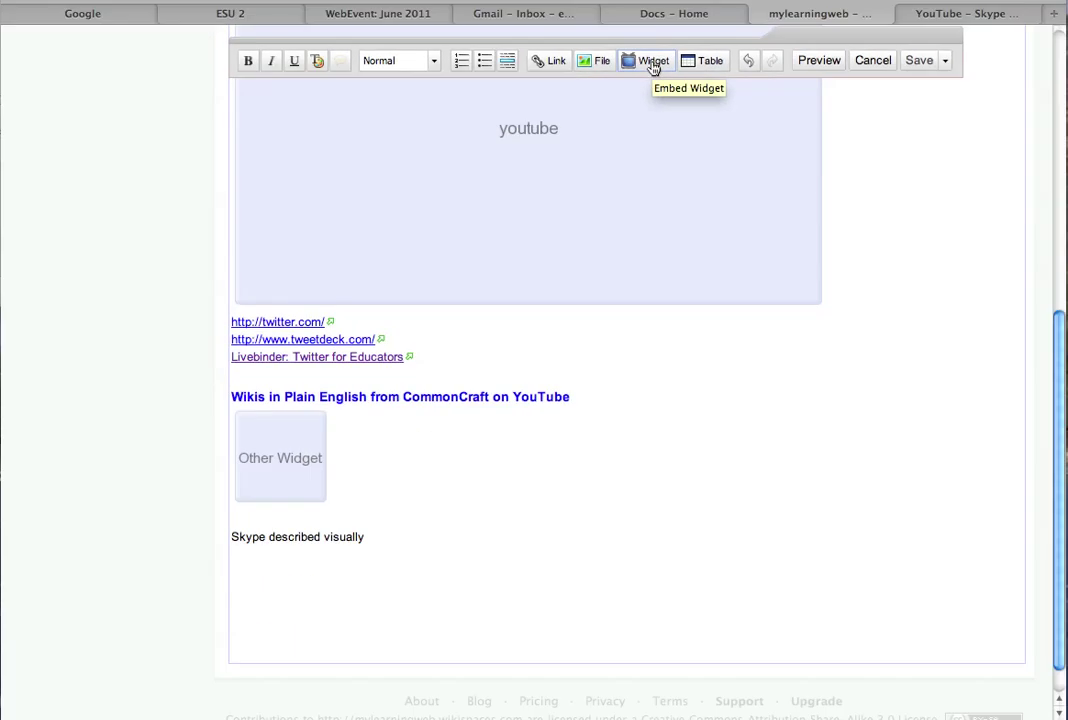
# Paste the Skype video's YouTube embed code into an Other HTML widget, preview it, and insert it
pyautogui.click(652, 62)
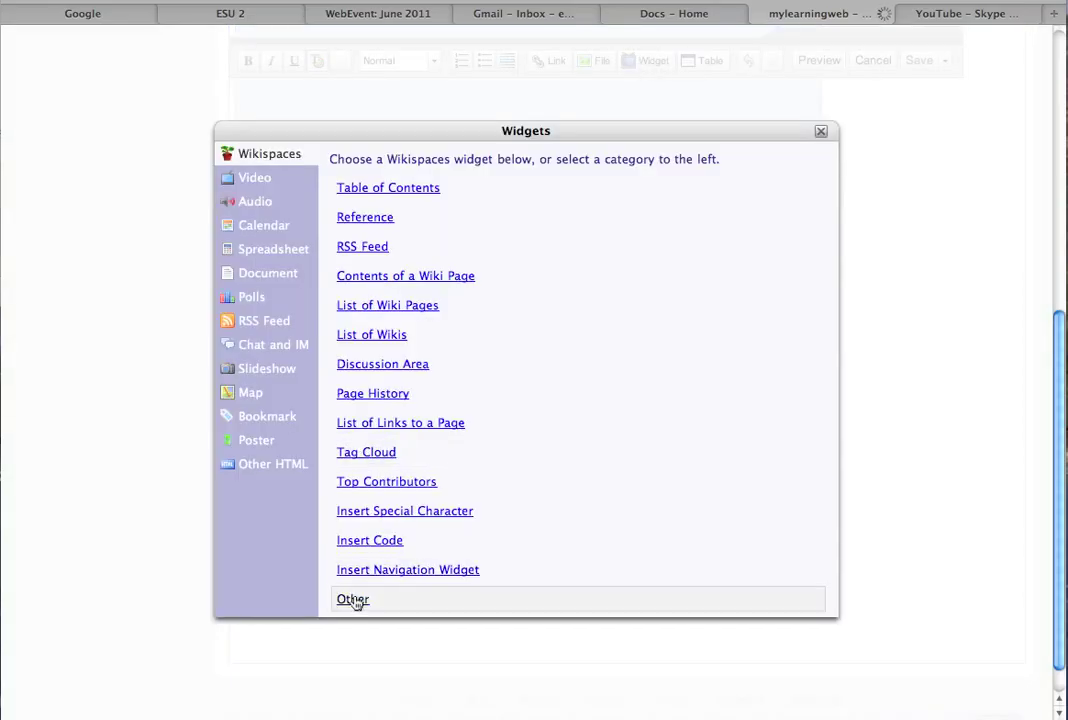
pyautogui.click(353, 598)
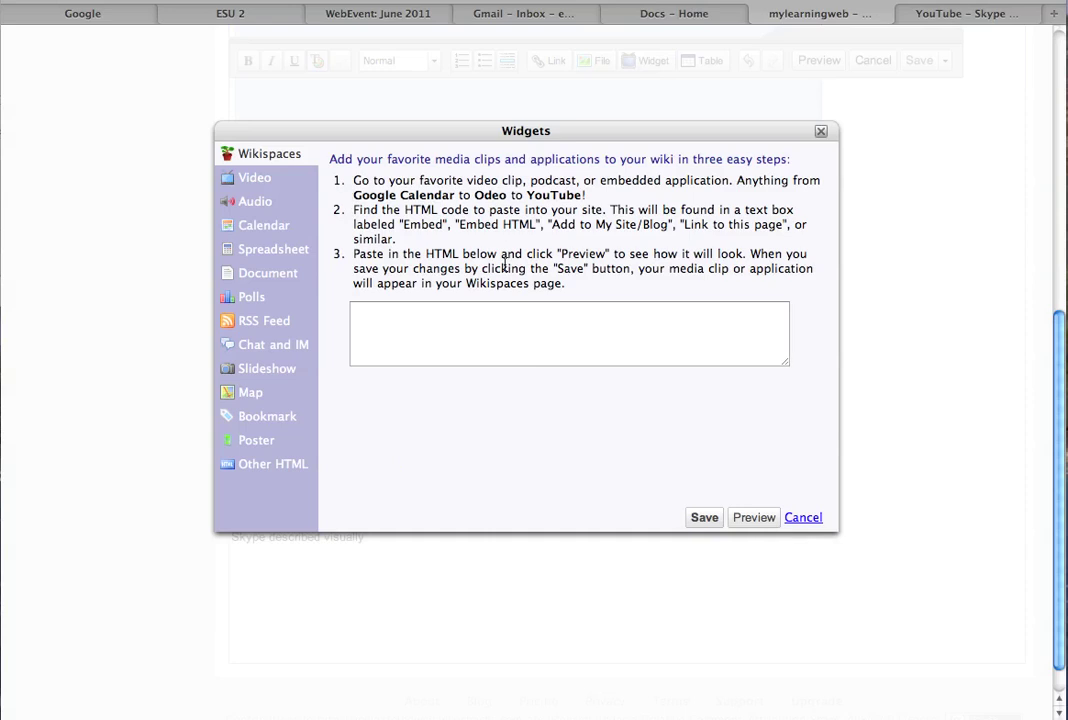
pyautogui.click(367, 317)
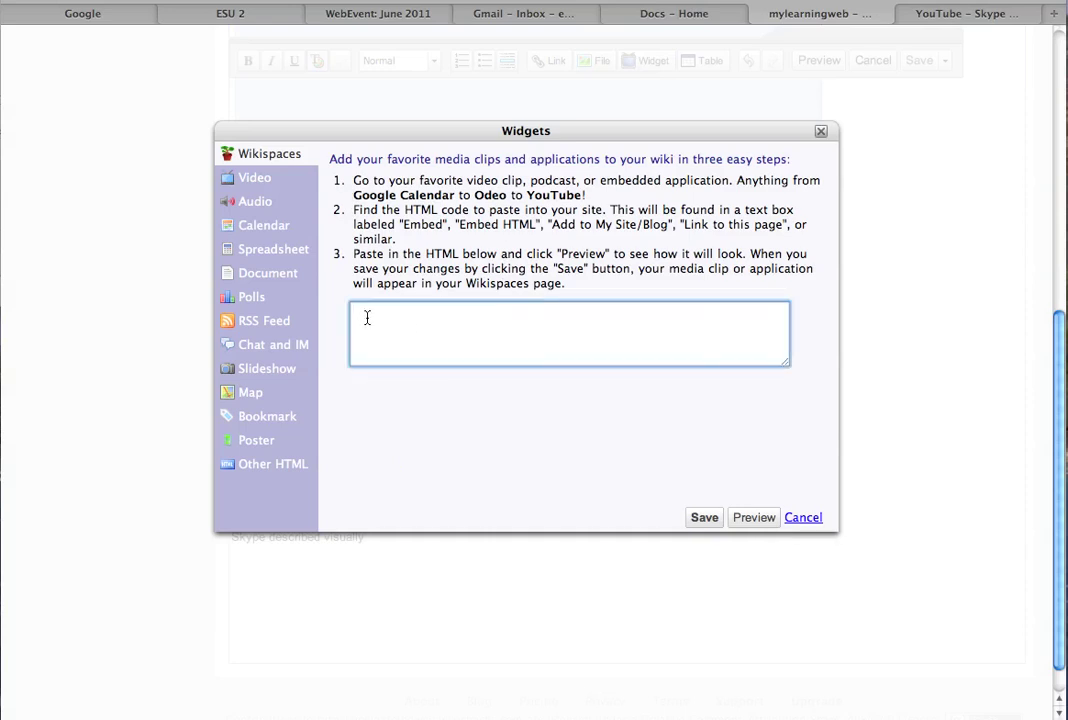
pyautogui.hotkey('ctrl', 'v')
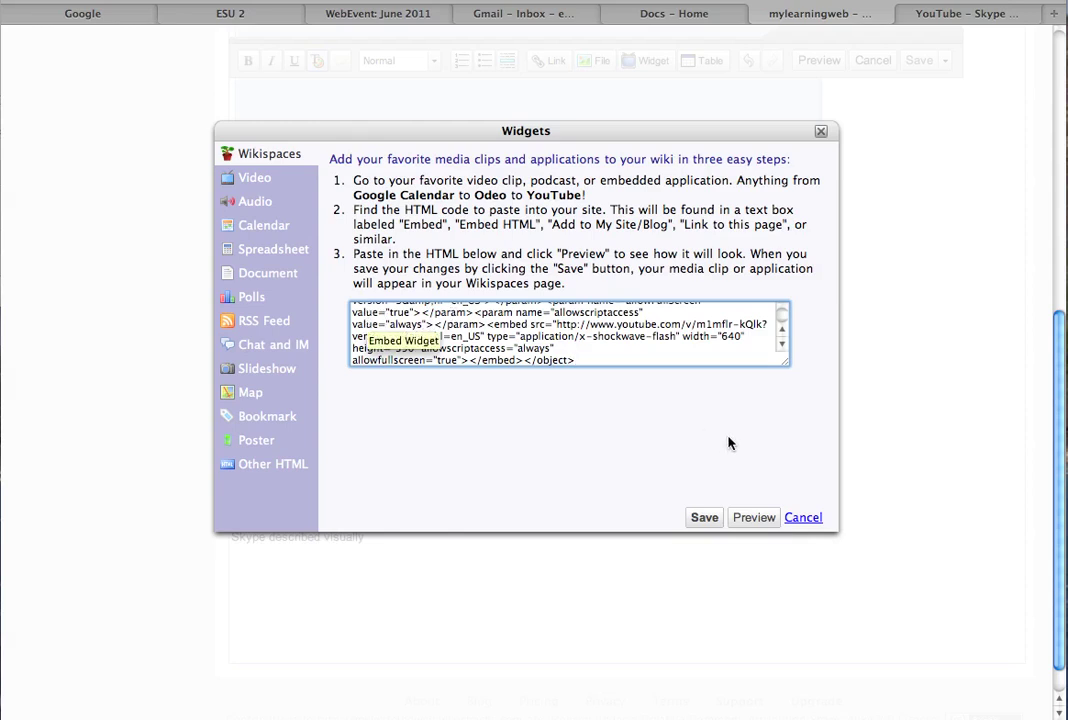
pyautogui.click(753, 520)
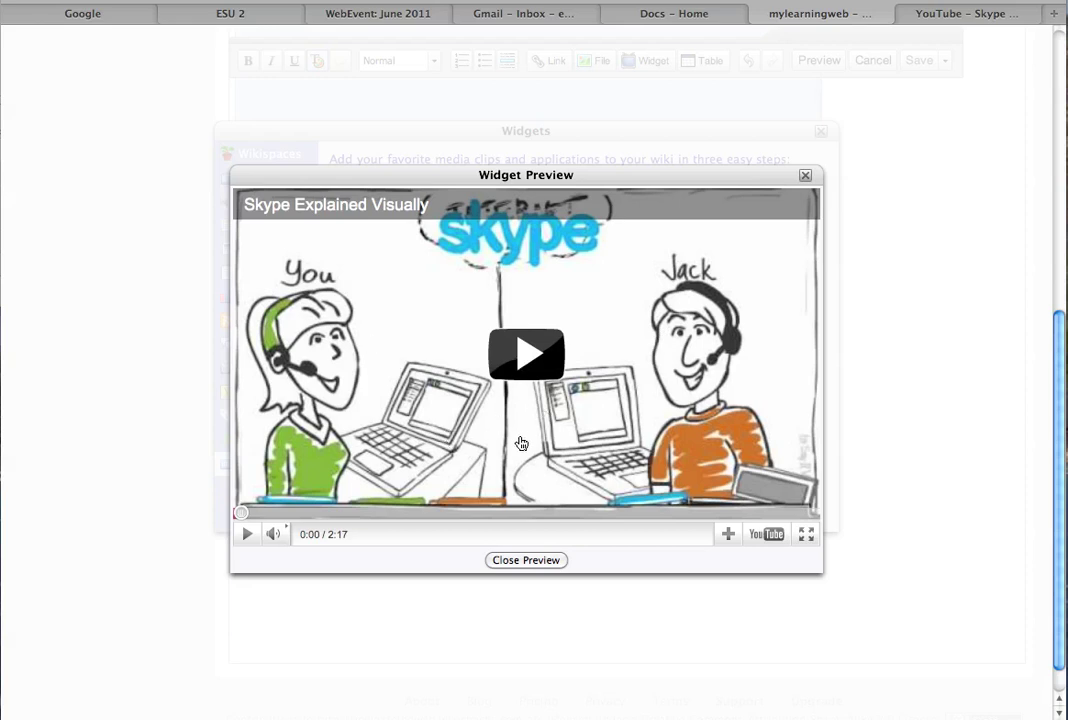
pyautogui.click(525, 562)
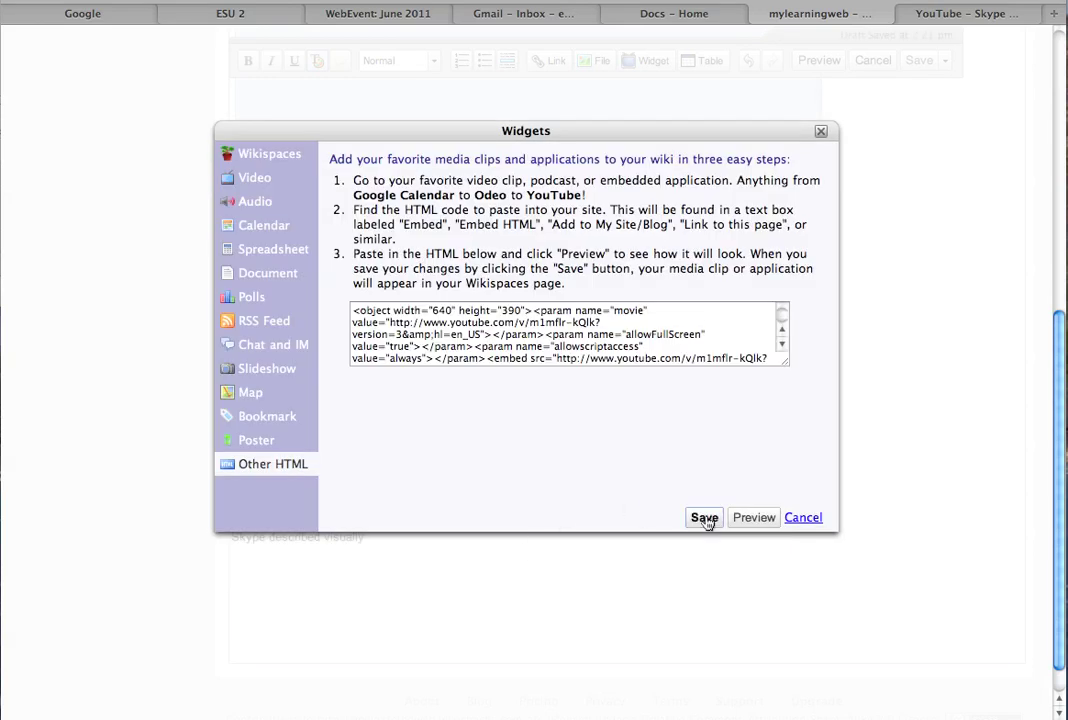
pyautogui.click(705, 517)
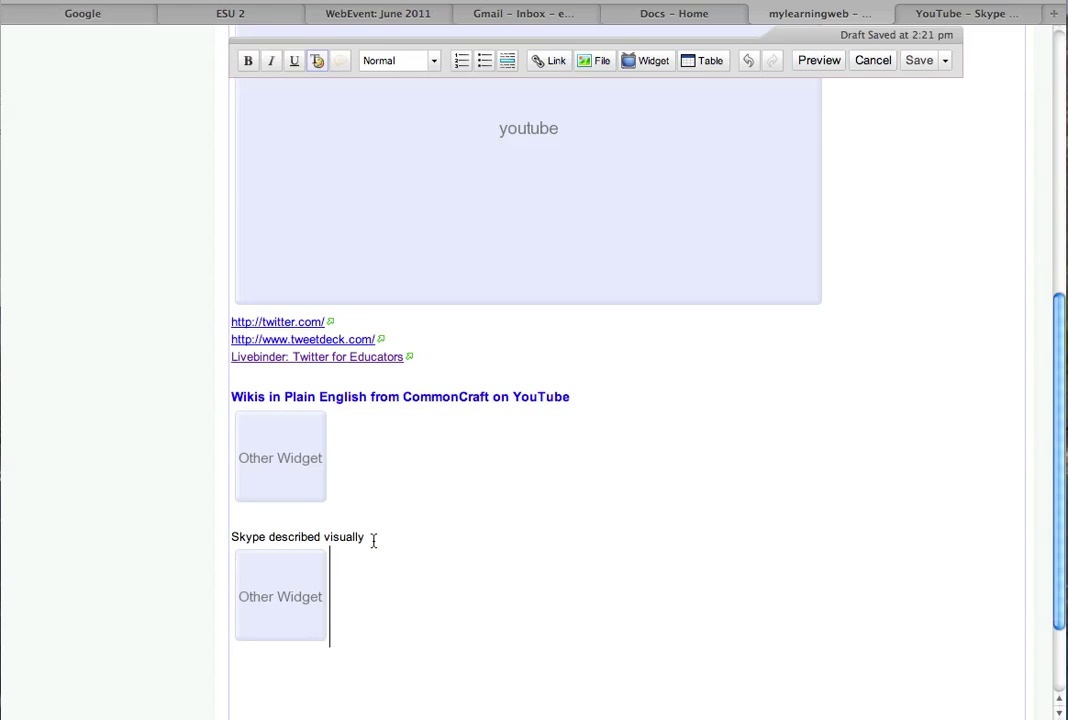
# Format the 'Skype described visually' line as a blue Heading 3
pyautogui.moveTo(366, 537); pyautogui.dragTo(224, 536)
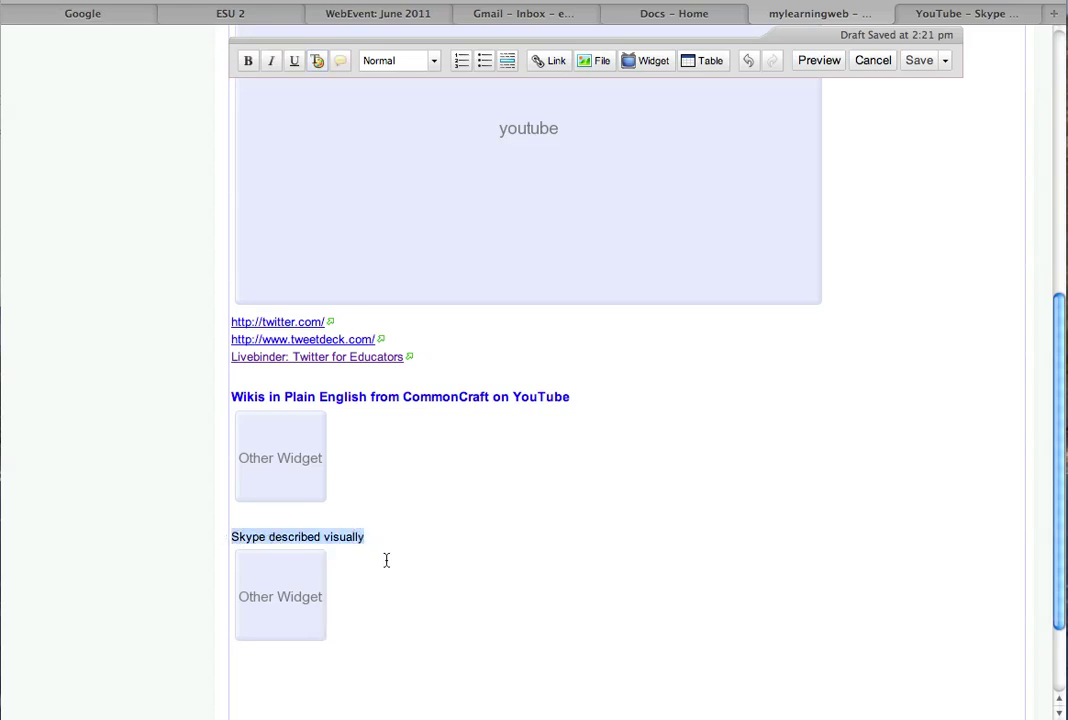
pyautogui.click(433, 62)
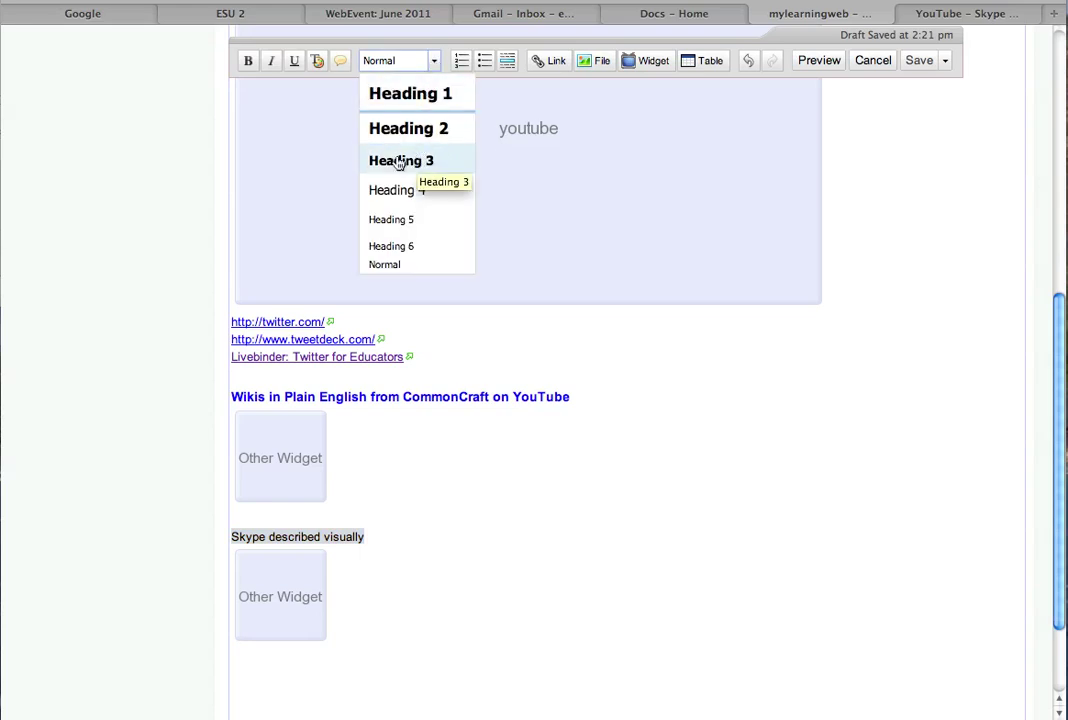
pyautogui.click(397, 162)
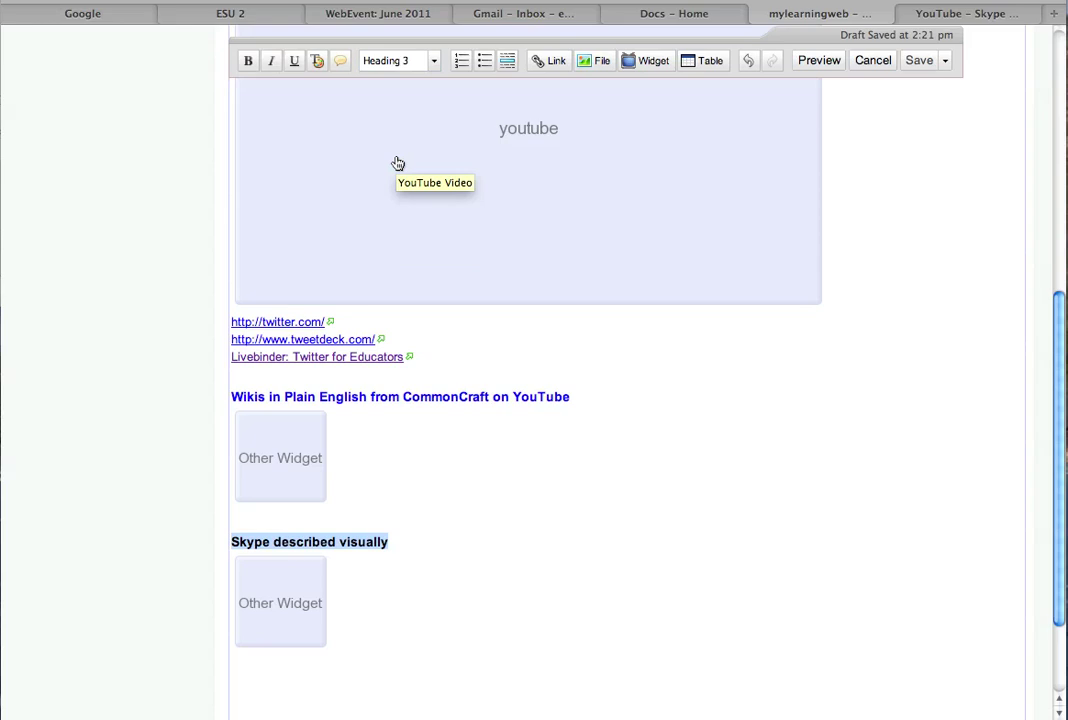
pyautogui.click(317, 61)
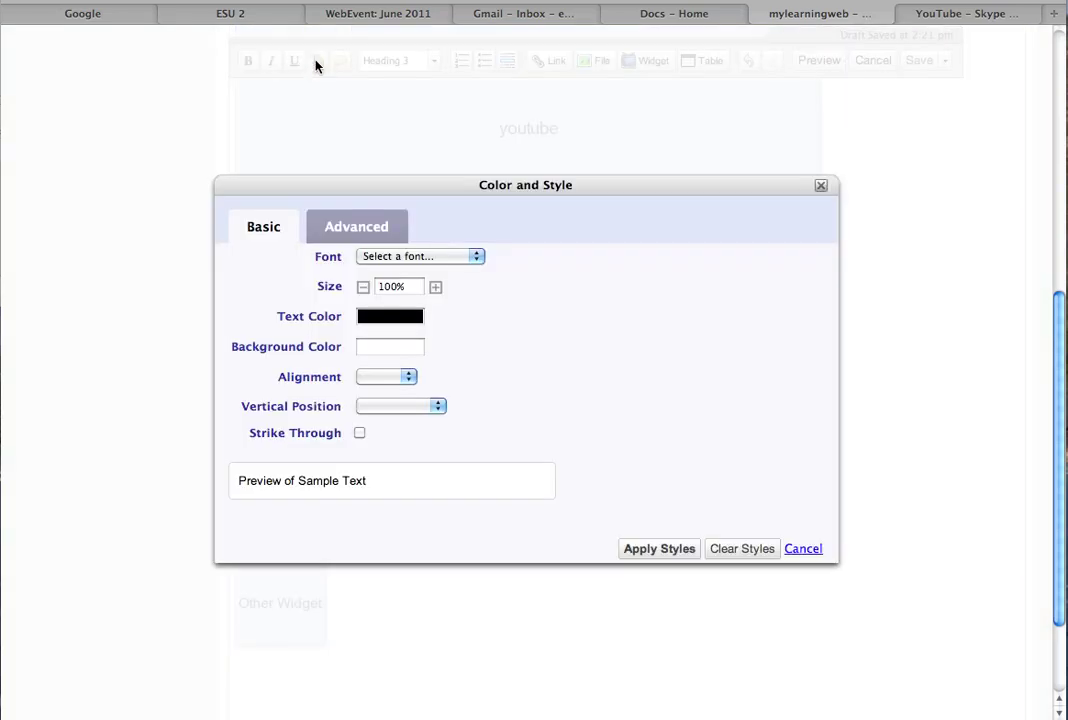
pyautogui.click(387, 318)
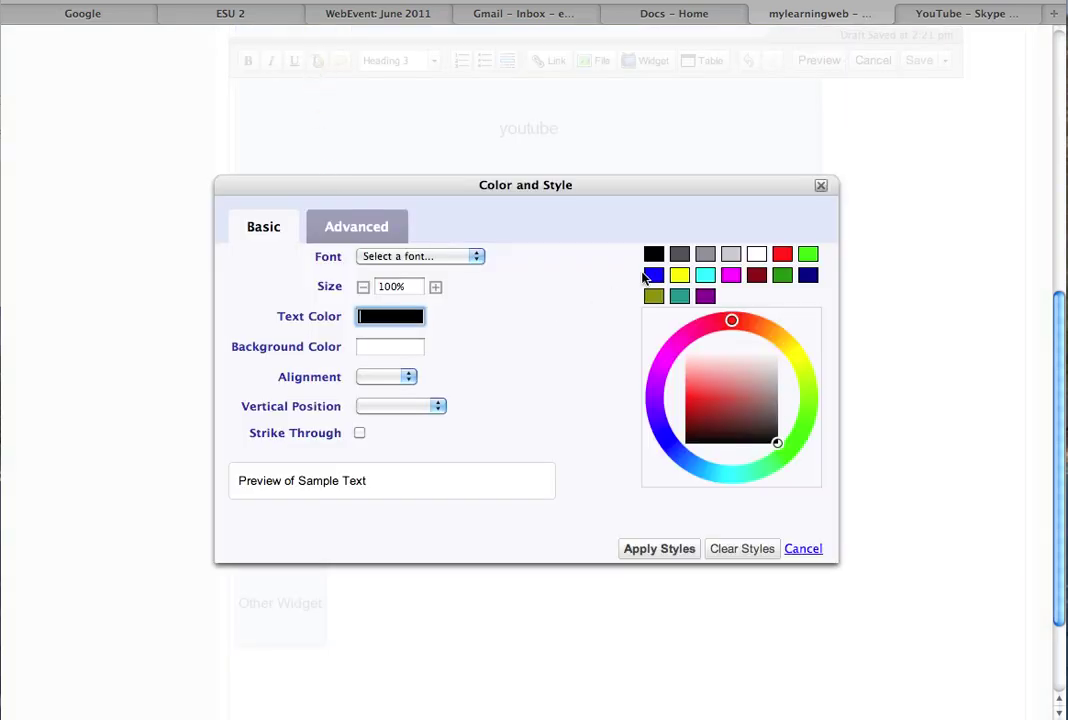
pyautogui.click(652, 281)
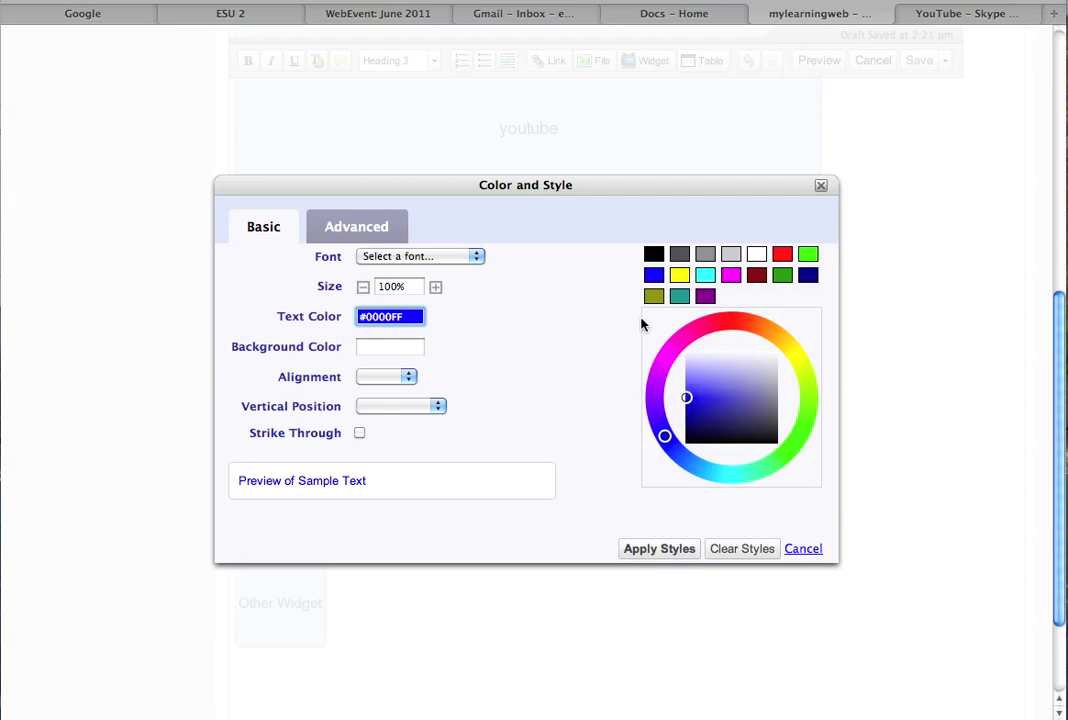
pyautogui.click(658, 548)
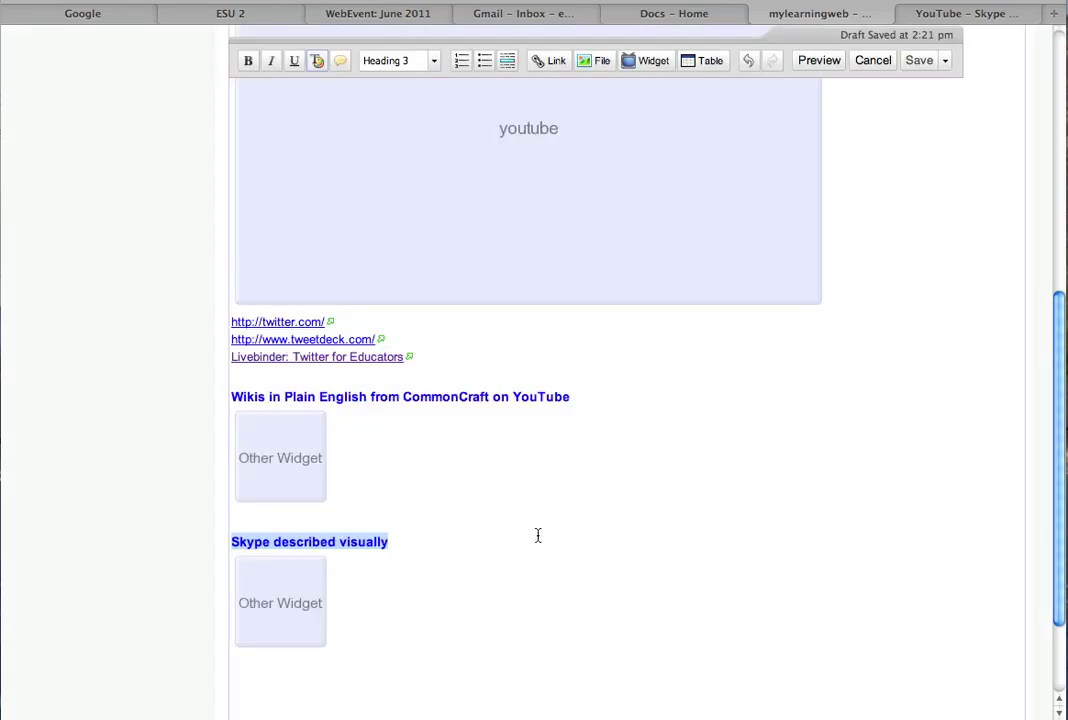
# Deselect the heading and save the Resources page
pyautogui.click(410, 548)
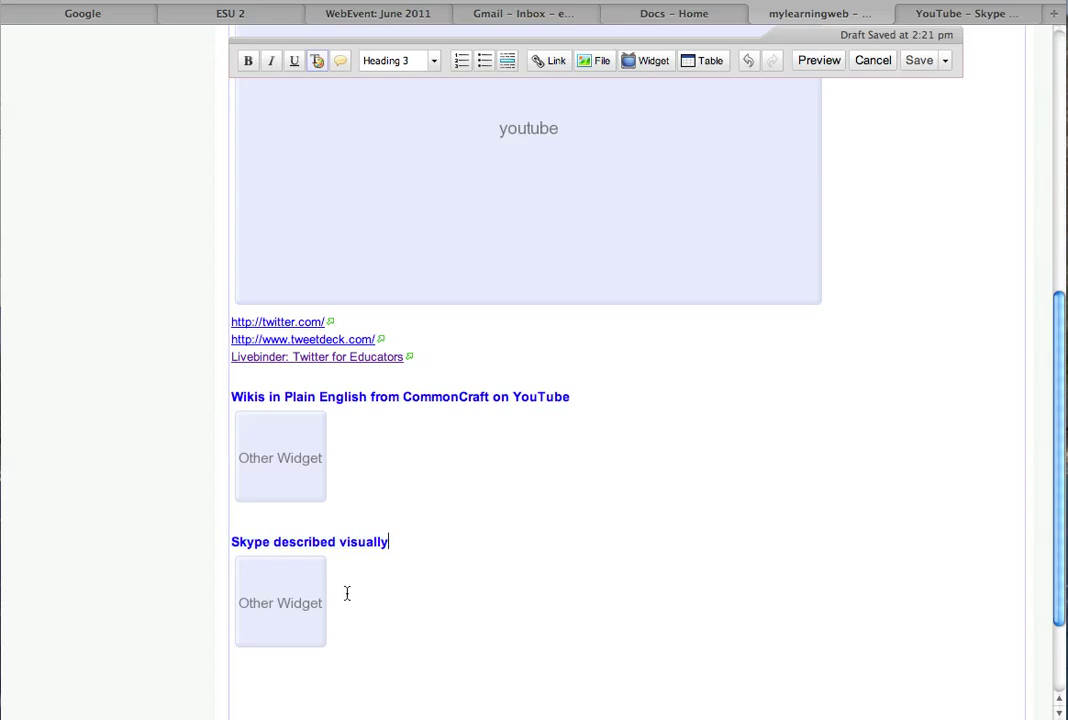
pyautogui.scroll(-2, 346, 591)
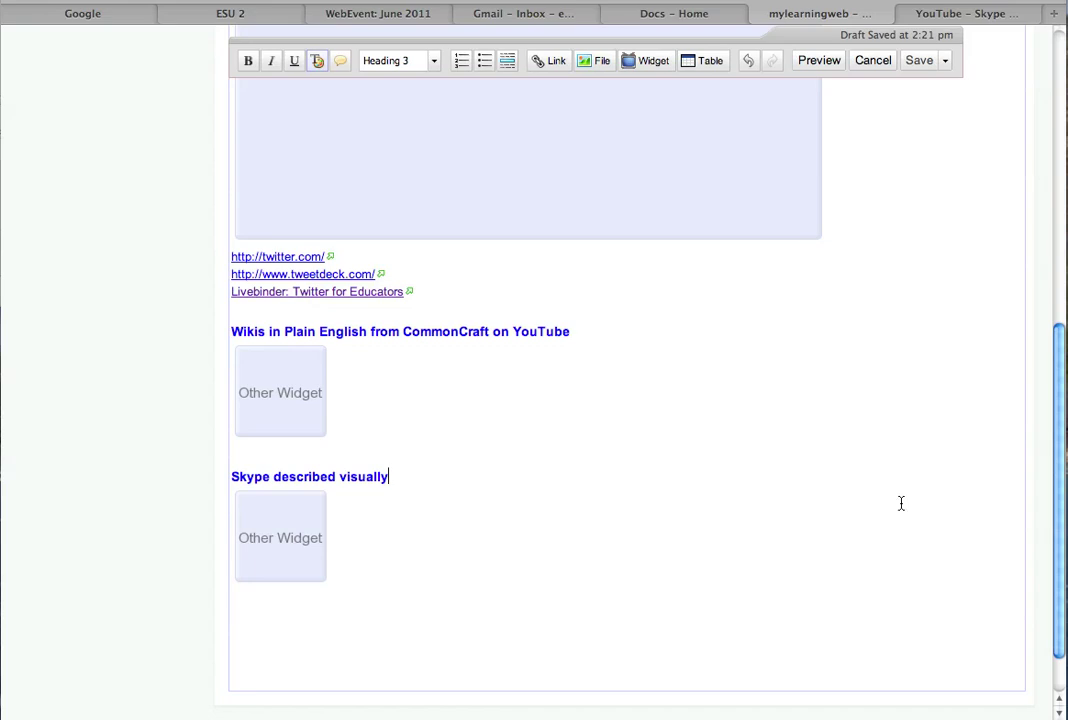
pyautogui.click(919, 64)
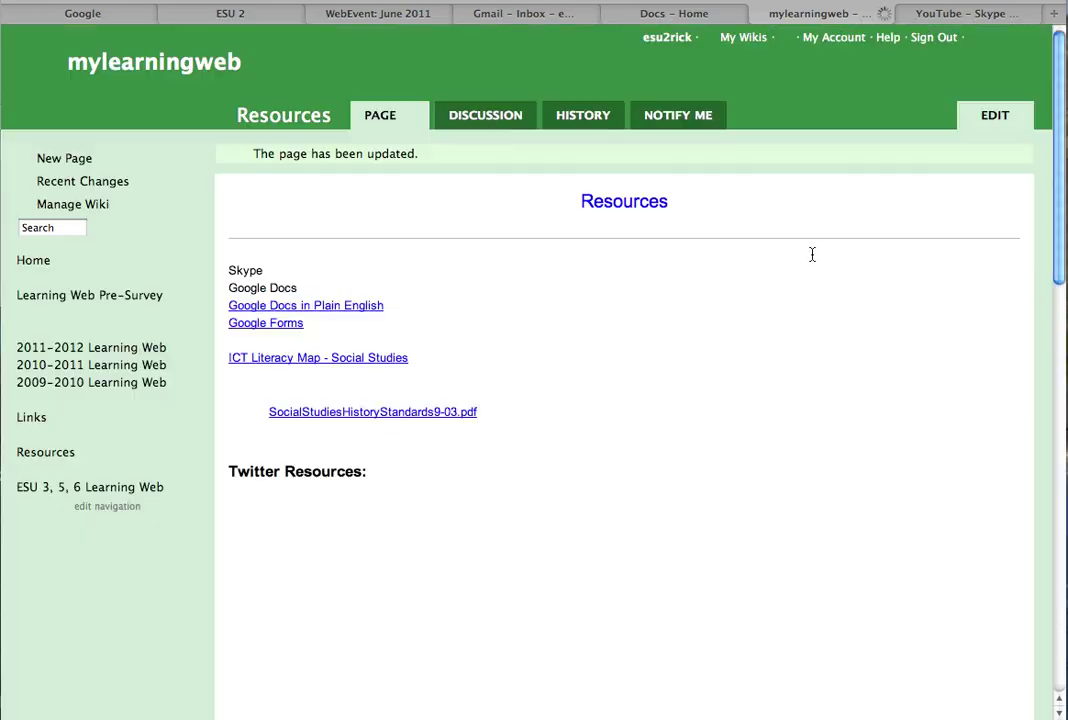
# Scroll the saved Resources page down to the embedded Skype video under its blue heading
pyautogui.scroll(-1, 908, 331)
pyautogui.scroll(-5, 908, 331)
pyautogui.scroll(-4, 906, 331)
pyautogui.scroll(-1, 906, 331)
pyautogui.scroll(-3, 906, 331)
pyautogui.scroll(-1, 906, 331)
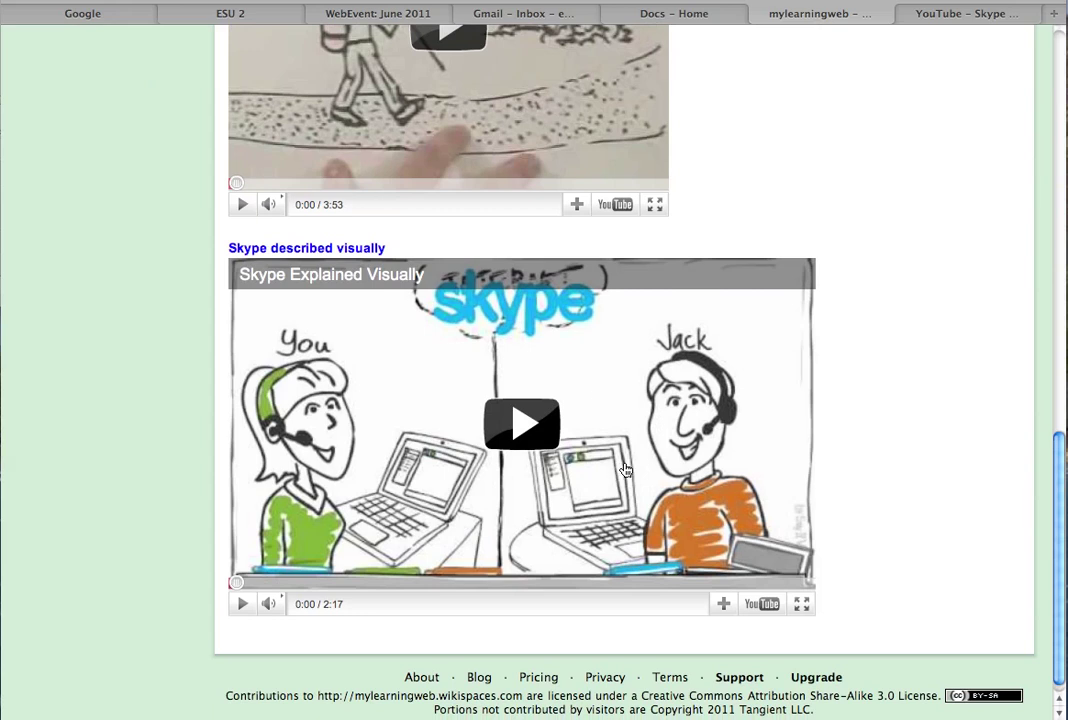
pyautogui.scroll(5, 870, 393)
pyautogui.scroll(-1, 870, 393)
pyautogui.scroll(-4, 870, 393)
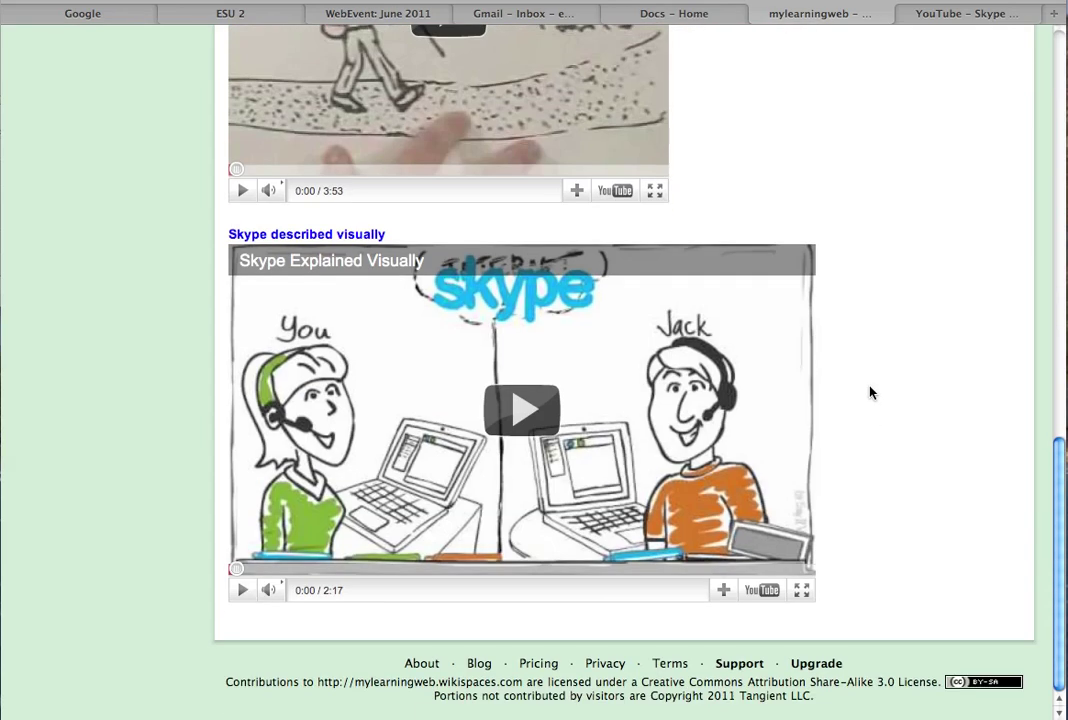